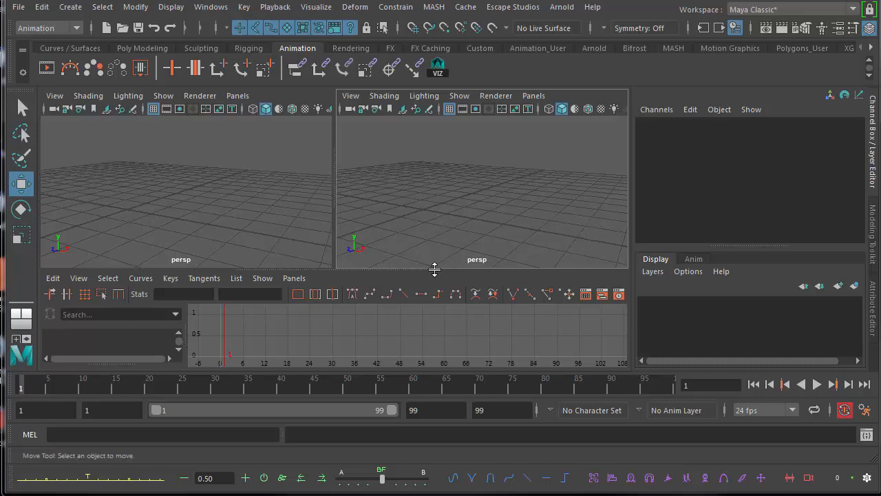
- Arrange the workspace as Three Panes Split Top with a taller lower panel
{"action": "left_click_drag", "start_coordinate": [434, 269], "coordinate": [435, 259]}
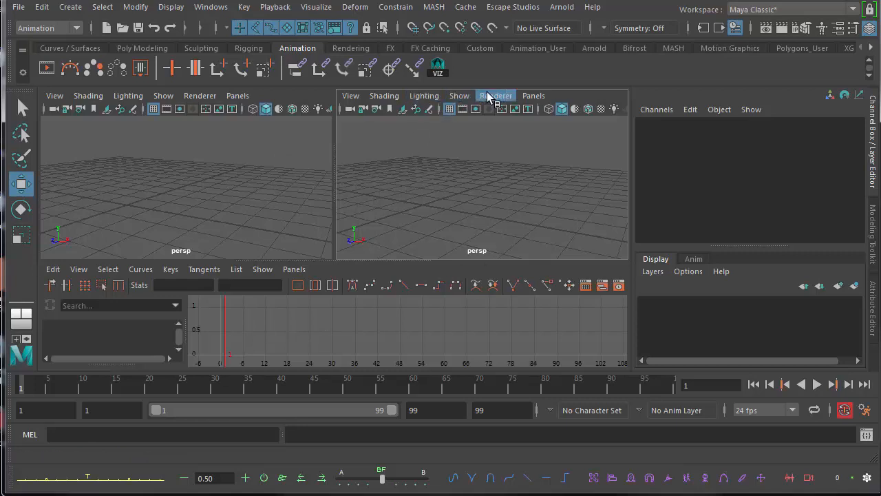
{"action": "left_click", "coordinate": [533, 96]}
{"action": "mouse_move", "coordinate": [549, 195]}
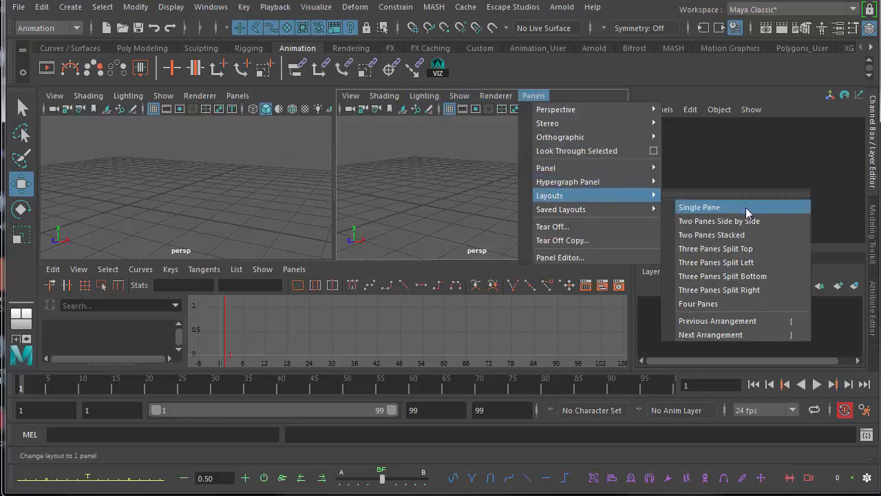
{"action": "left_click", "coordinate": [724, 248]}
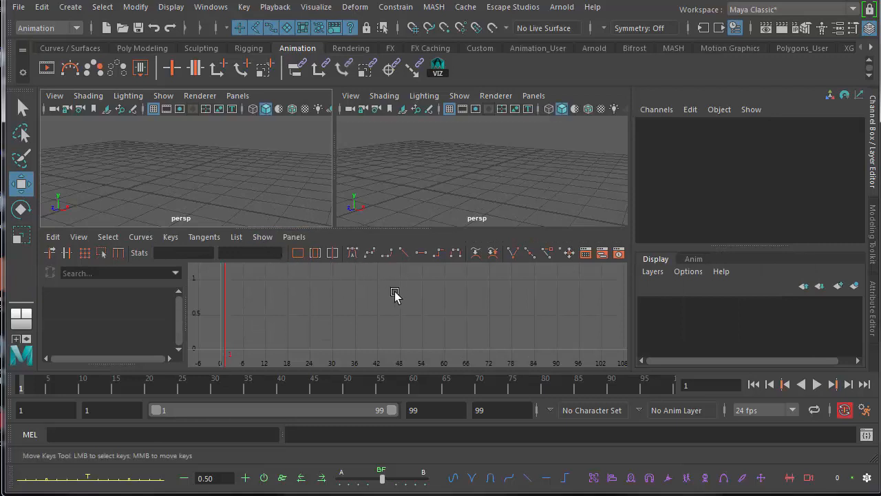
- Make the lower panel a Graph Editor beneath the two perspective views
{"action": "left_click", "coordinate": [295, 237]}
{"action": "mouse_move", "coordinate": [306, 309]}
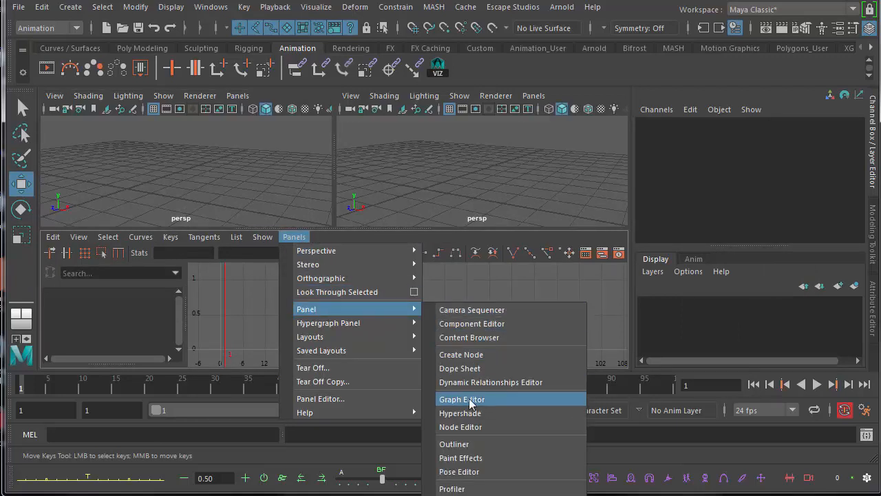
{"action": "left_click", "coordinate": [469, 402]}
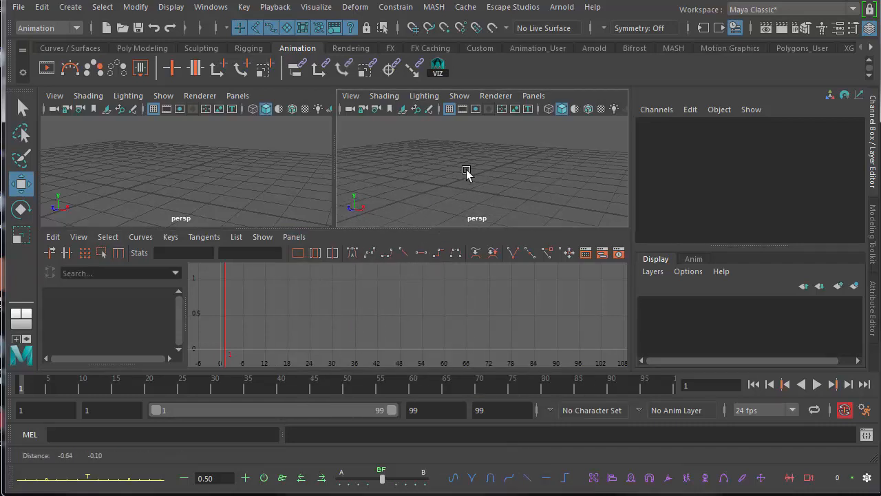
{"action": "mouse_move", "coordinate": [435, 176]}
{"action": "left_mouse_down", "text": "alt"}
{"action": "mouse_move", "coordinate": [458, 193]}
{"action": "mouse_move", "coordinate": [447, 181]}
{"action": "left_mouse_up", "text": "alt"}
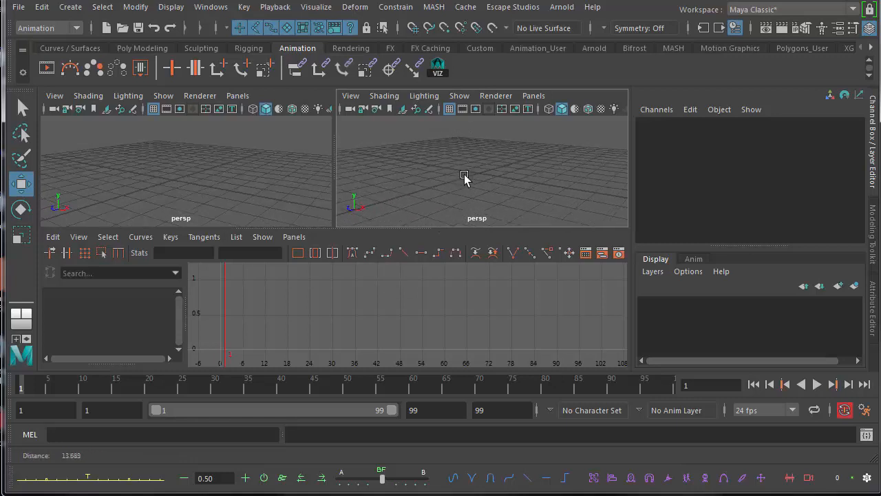
- Create a polygon cube and key it at frame 1 with Translate X about -10.9
{"action": "left_click", "coordinate": [70, 13]}
{"action": "mouse_move", "coordinate": [112, 56]}
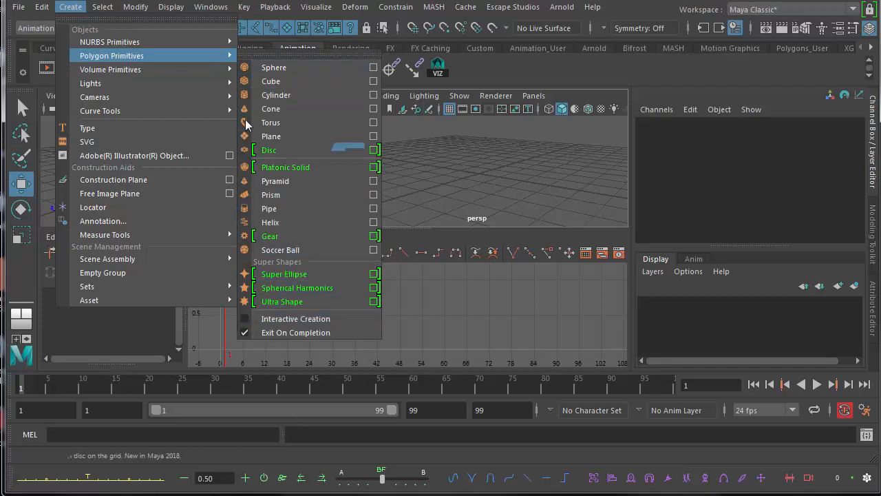
{"action": "left_click", "coordinate": [274, 81]}
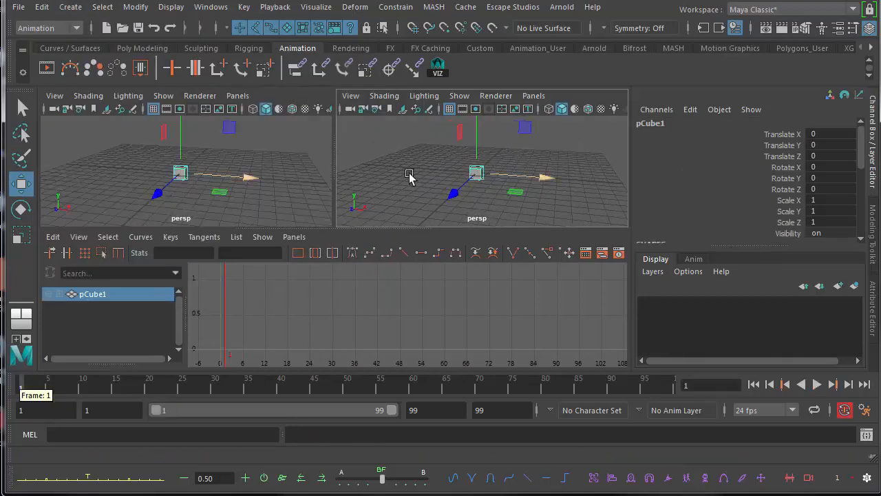
{"action": "scroll", "coordinate": [489, 172], "scroll_direction": "up", "scroll_amount": 2}
{"action": "left_click_drag", "start_coordinate": [551, 190], "coordinate": [460, 181]}
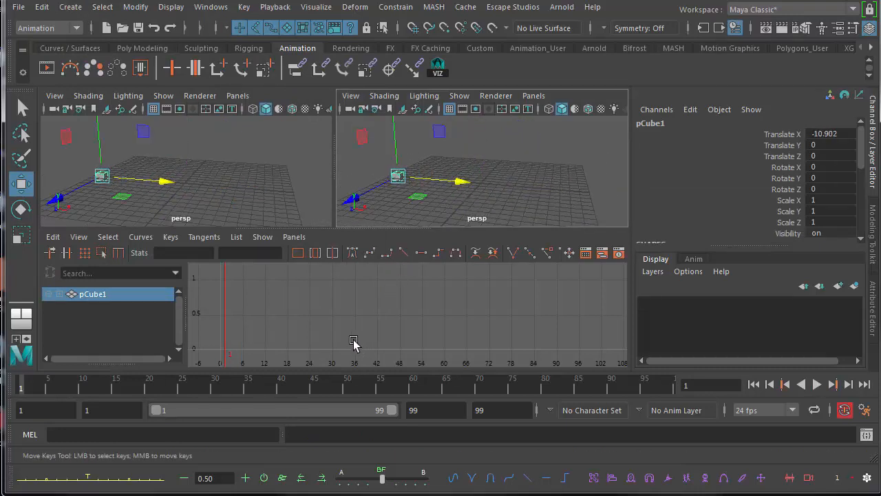
{"action": "key", "text": "s"}
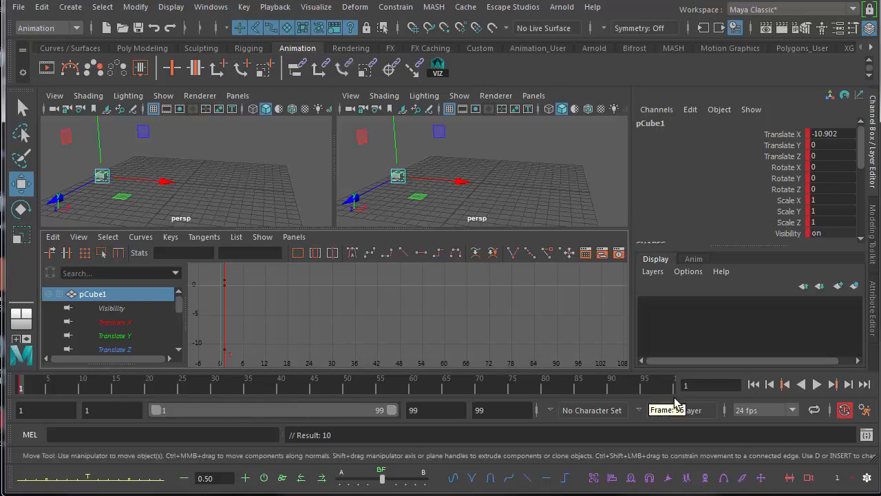
- Key the cube at frame 99 with Translate X about 10.8
{"action": "left_click", "coordinate": [674, 388]}
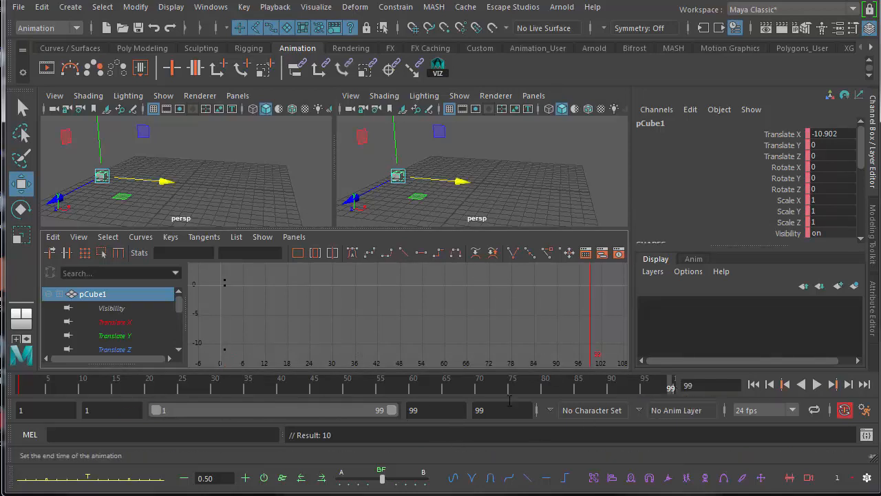
{"action": "left_click_drag", "start_coordinate": [459, 181], "coordinate": [665, 178]}
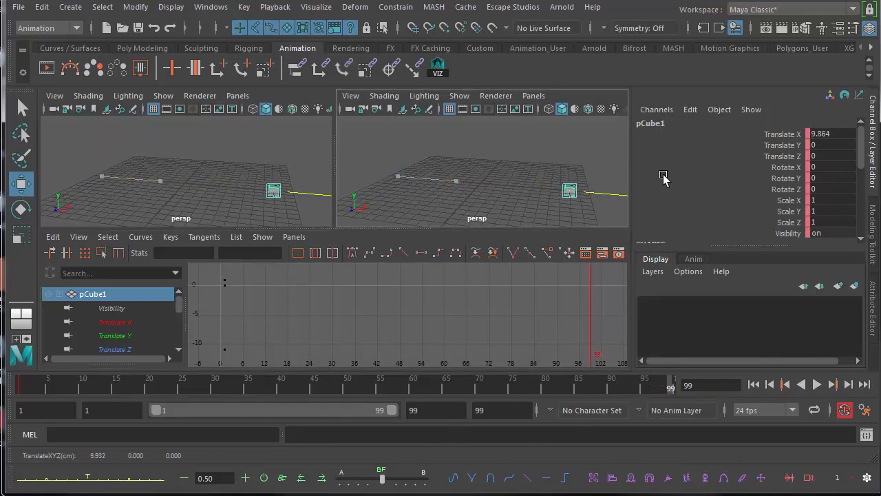
{"action": "key", "text": "s"}
{"action": "mouse_move", "coordinate": [543, 197]}
{"action": "left_mouse_down", "text": "alt"}
{"action": "mouse_move", "coordinate": [488, 189]}
{"action": "mouse_move", "coordinate": [530, 186]}
{"action": "left_mouse_up", "text": "alt"}
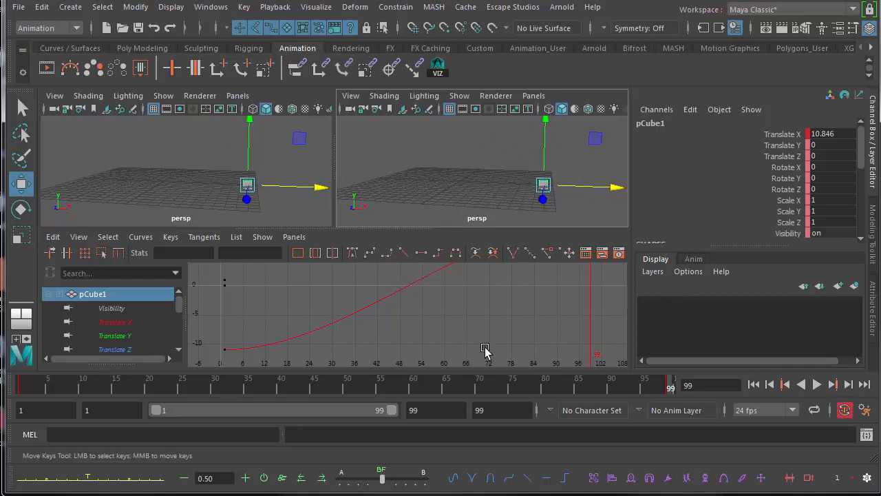
- Fit the whole Translate X curve in the Graph Editor and play the animation
{"action": "key", "text": "f"}
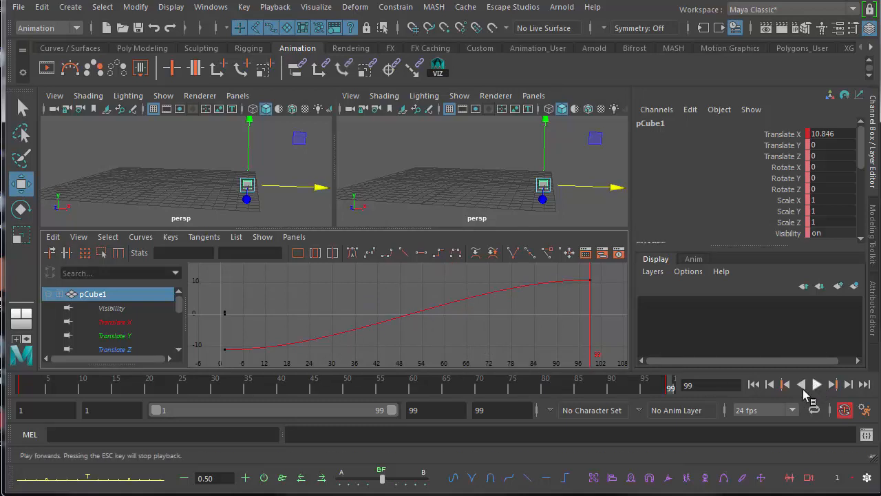
{"action": "left_click", "coordinate": [816, 385]}
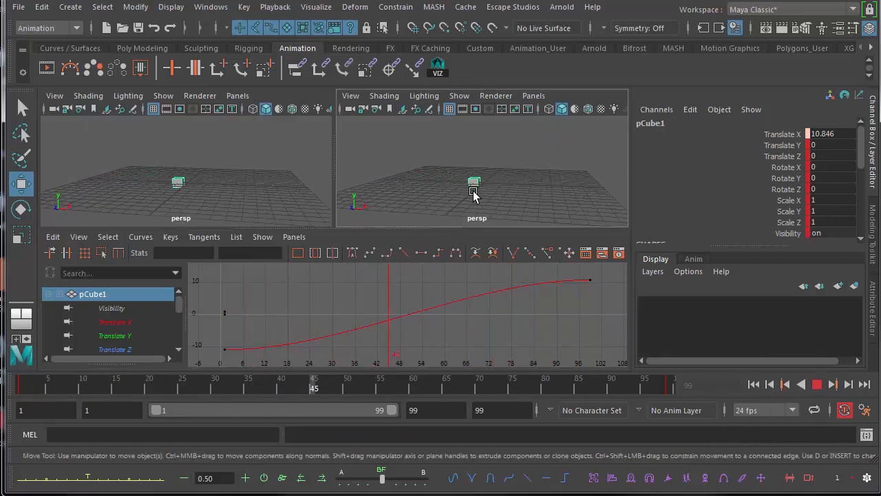
{"action": "left_click_drag", "start_coordinate": [453, 169], "coordinate": [466, 198], "text": "alt"}
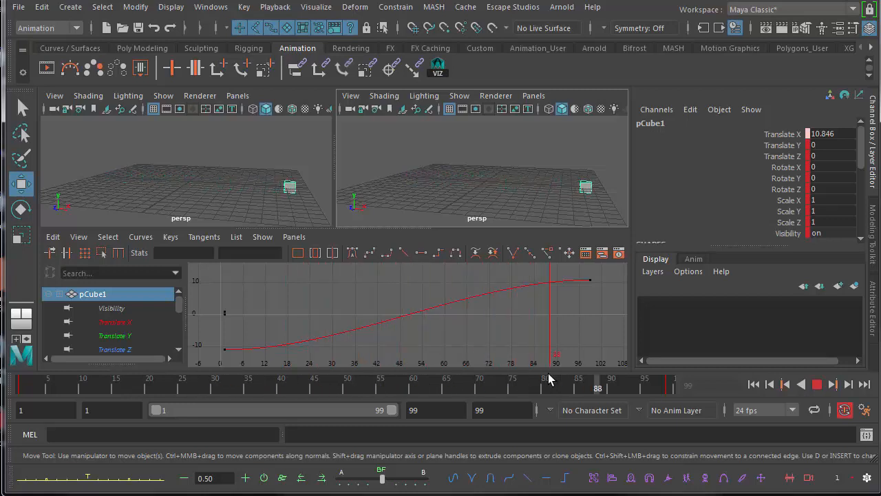
{"action": "left_click", "coordinate": [817, 385]}
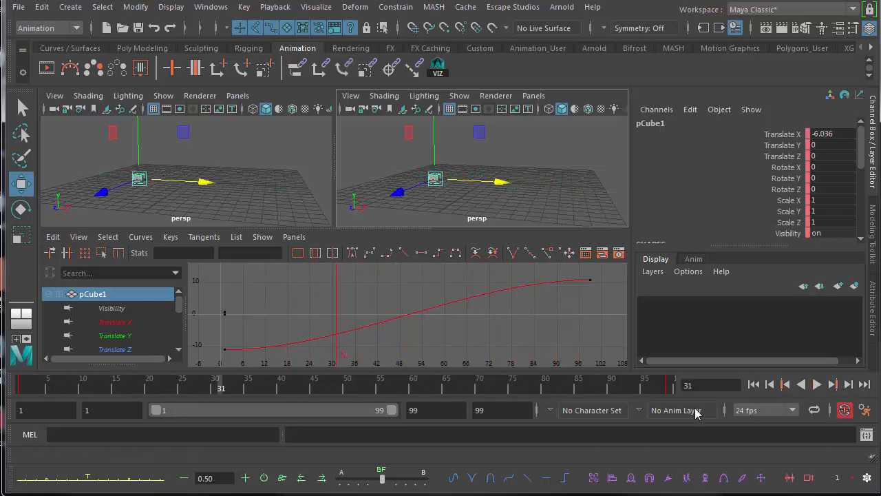
- Scrub the time slider from frame 1 through about frame 60 to review the motion
{"action": "left_click", "coordinate": [21, 388]}
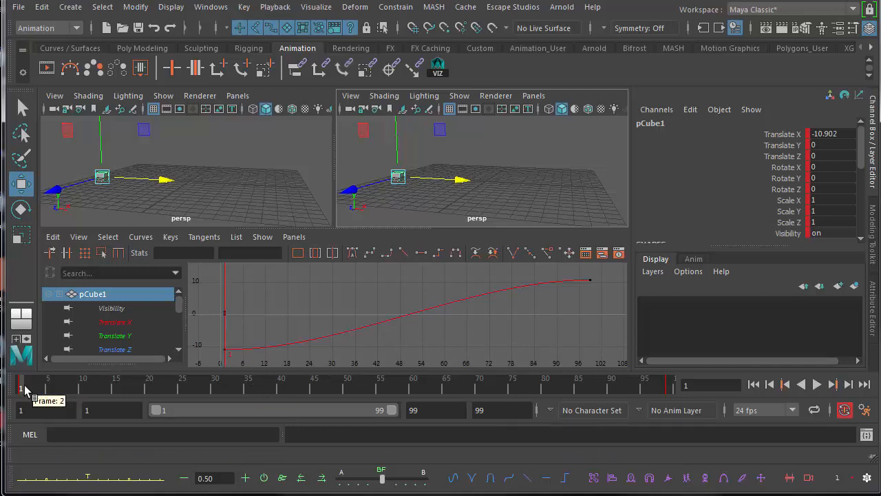
{"action": "left_click_drag", "start_coordinate": [25, 391], "coordinate": [96, 390]}
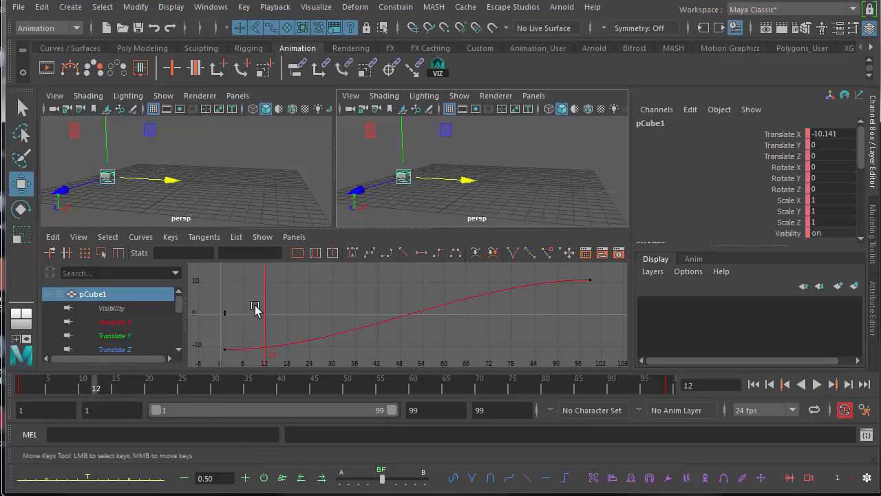
{"action": "left_click_drag", "start_coordinate": [97, 389], "coordinate": [375, 389]}
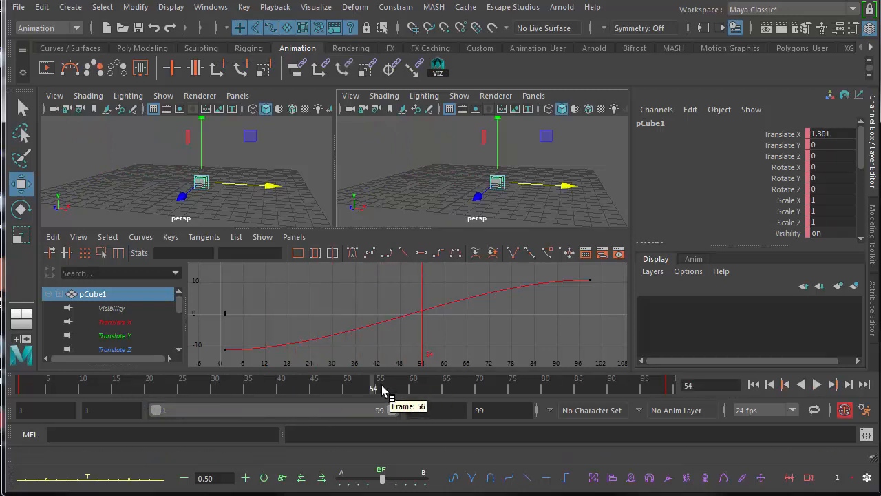
{"action": "left_click_drag", "start_coordinate": [269, 390], "coordinate": [688, 383]}
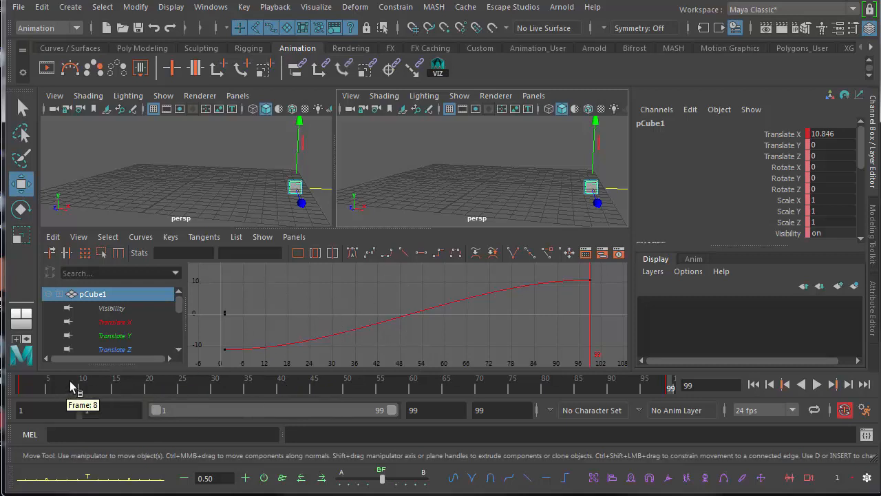
- Isolate the Translate X curve, select both keys and give them linear tangents
{"action": "left_click", "coordinate": [23, 387]}
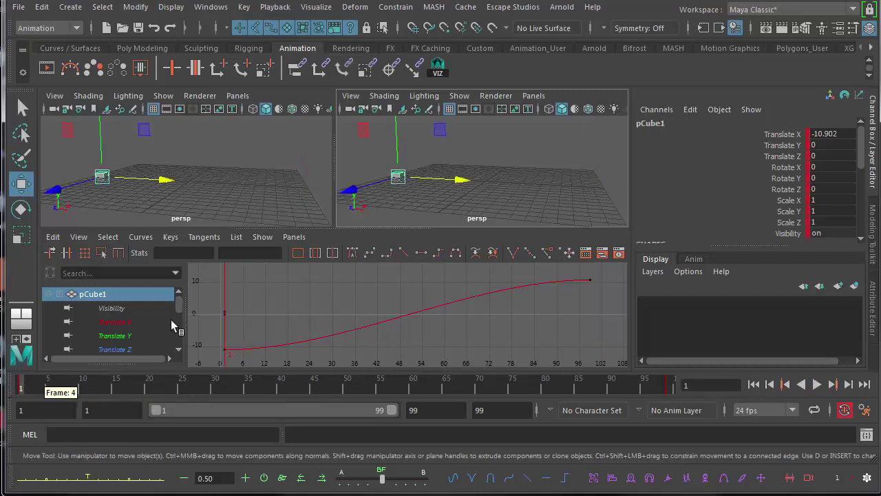
{"action": "left_click", "coordinate": [136, 321]}
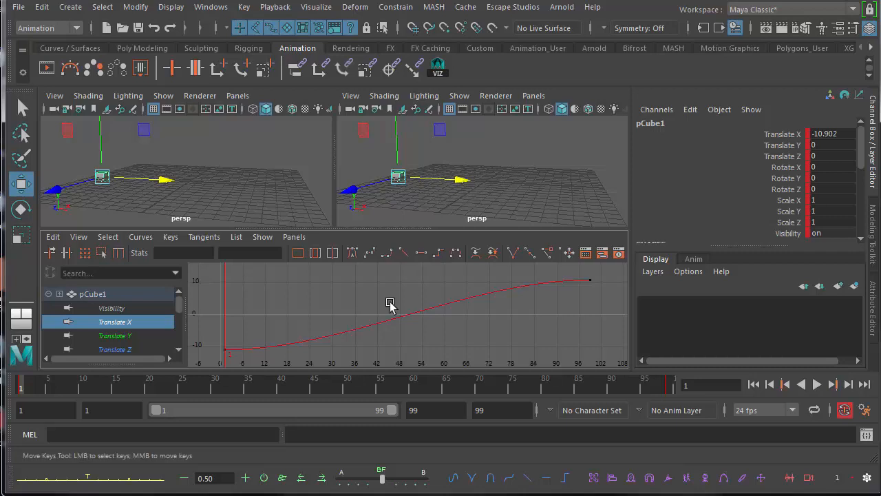
{"action": "left_click_drag", "start_coordinate": [214, 268], "coordinate": [614, 363]}
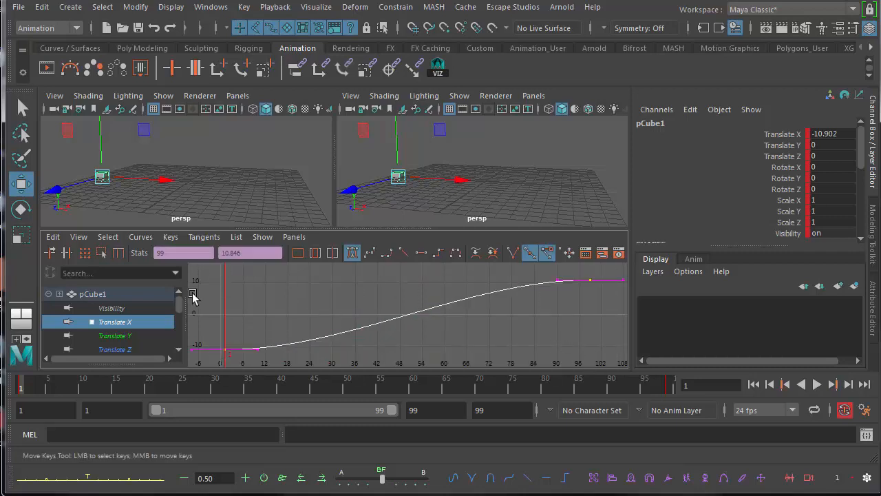
{"action": "left_click_drag", "start_coordinate": [358, 329], "coordinate": [609, 362]}
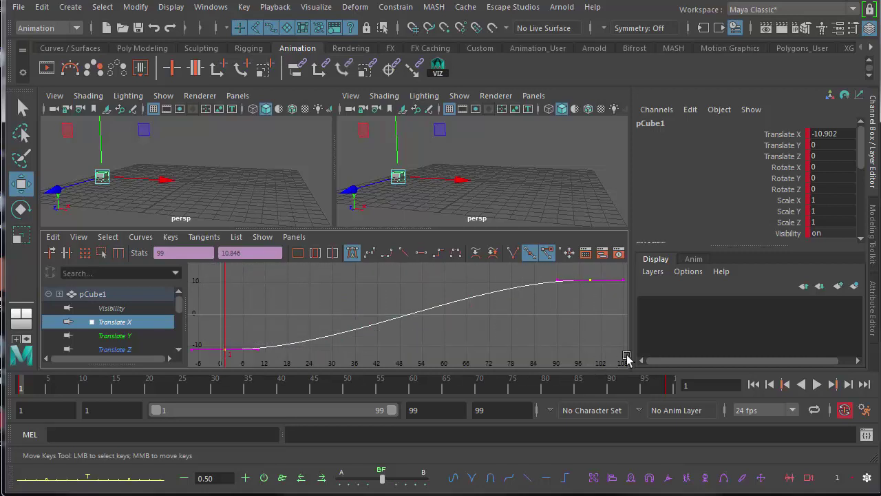
{"action": "left_click", "coordinate": [402, 251]}
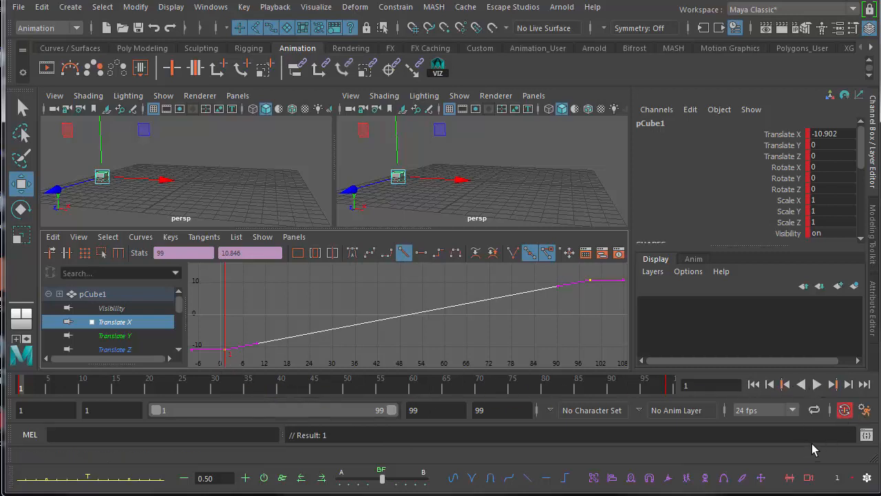
- Play the linear motion, rewind to frame 1 and restore spline tangents
{"action": "left_click", "coordinate": [816, 385]}
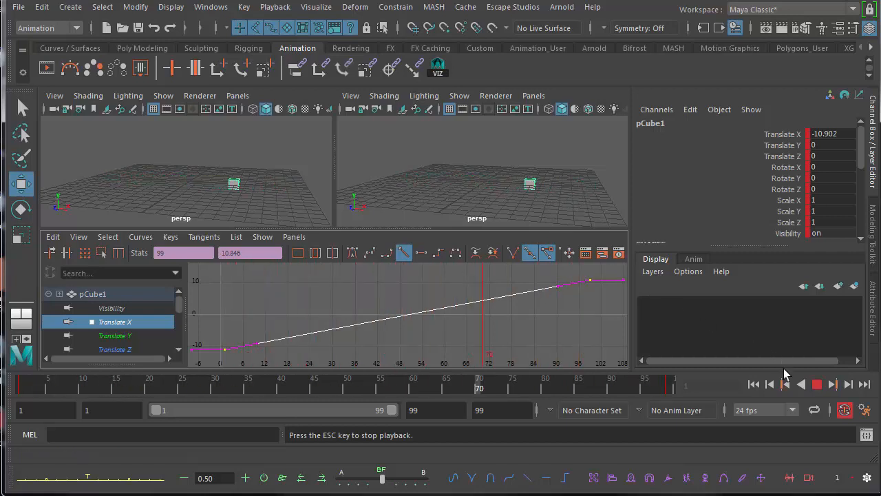
{"action": "left_click", "coordinate": [816, 385]}
{"action": "left_click_drag", "start_coordinate": [82, 389], "coordinate": [14, 392]}
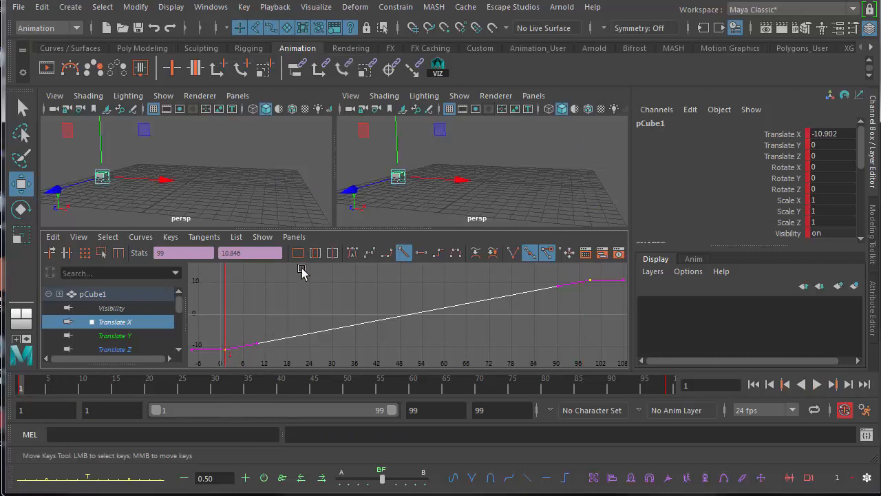
{"action": "left_click", "coordinate": [369, 254]}
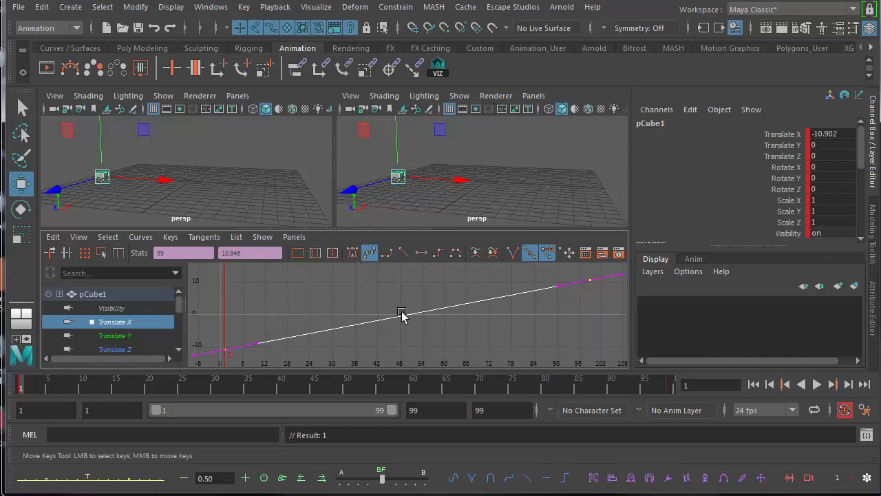
- Switch the keys to flat tangents for an ease-in/ease-out curve and preview it
{"action": "left_click", "coordinate": [420, 253]}
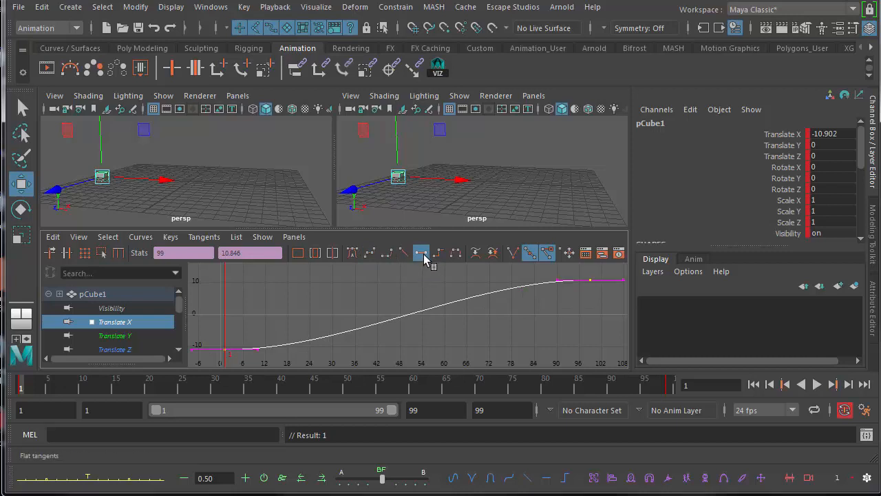
{"action": "left_click", "coordinate": [815, 385]}
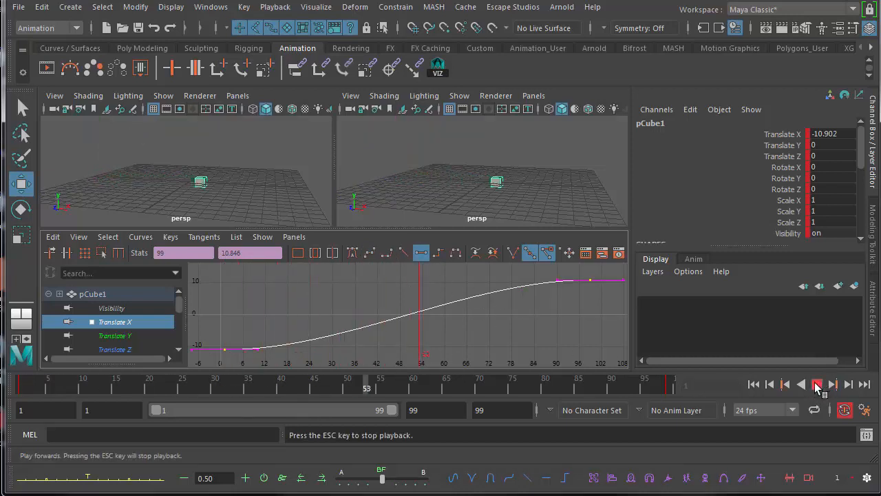
{"action": "left_click", "coordinate": [815, 385]}
{"action": "left_click_drag", "start_coordinate": [280, 388], "coordinate": [341, 390]}
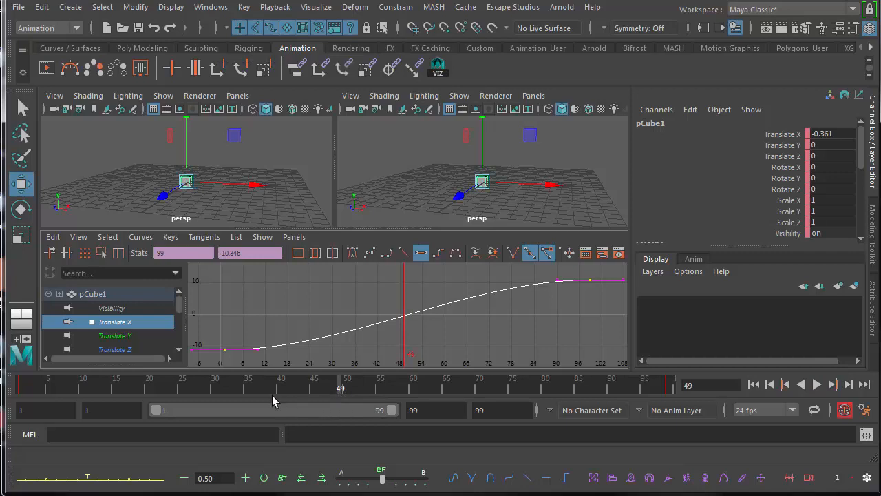
- Set Translate X keys at frames 25 and 49, then move the time to frame 73
{"action": "left_click_drag", "start_coordinate": [218, 388], "coordinate": [238, 392]}
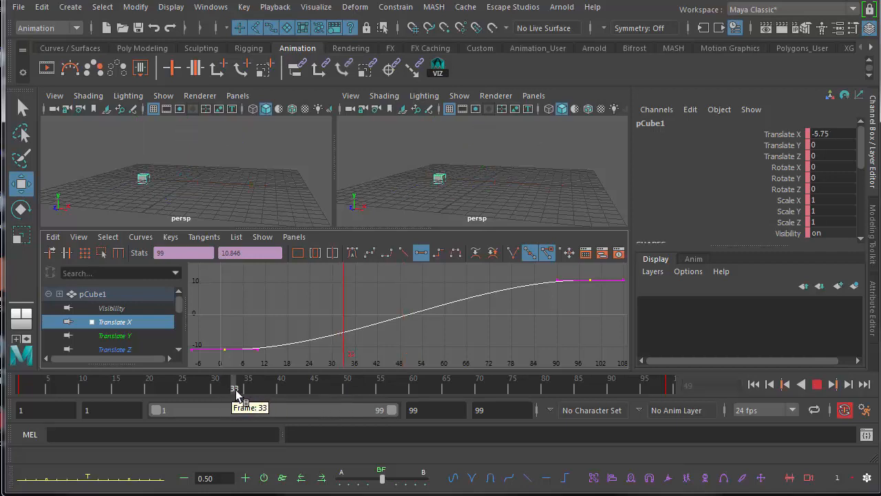
{"action": "left_click_drag", "start_coordinate": [226, 389], "coordinate": [182, 399]}
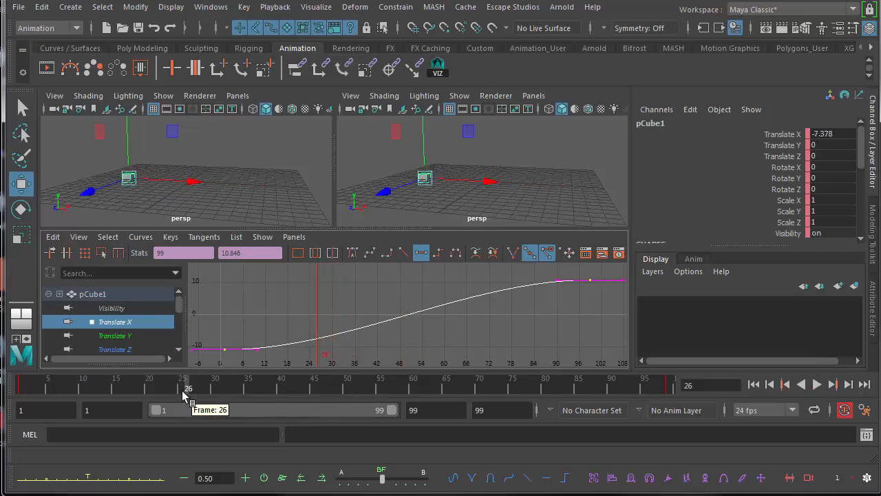
{"action": "key", "text": "s"}
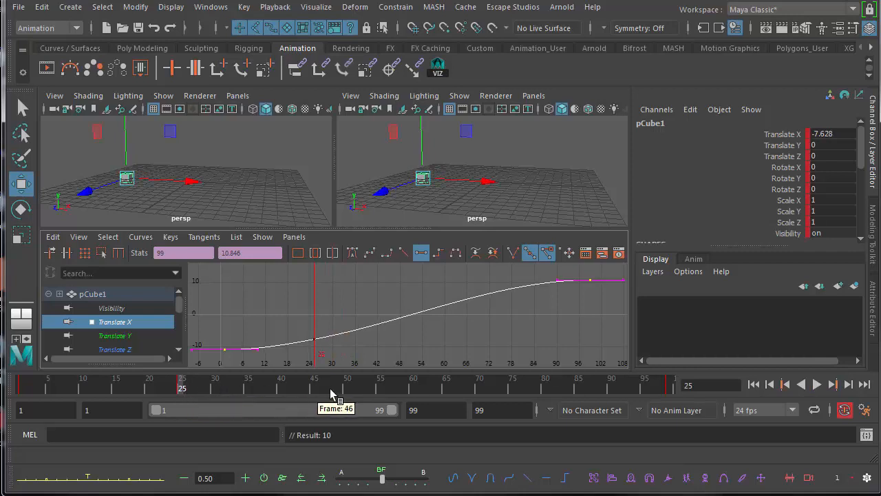
{"action": "left_click", "coordinate": [340, 389]}
{"action": "key", "text": "s"}
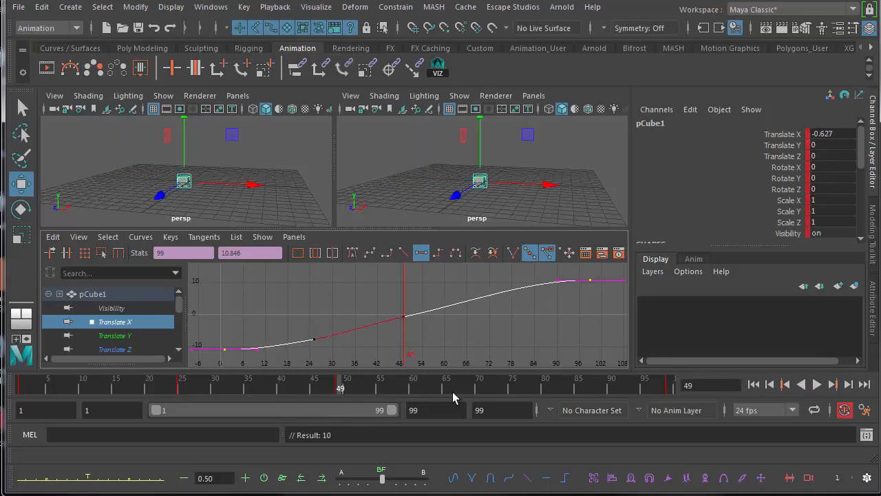
{"action": "left_click", "coordinate": [505, 389]}
{"action": "left_click", "coordinate": [499, 389]}
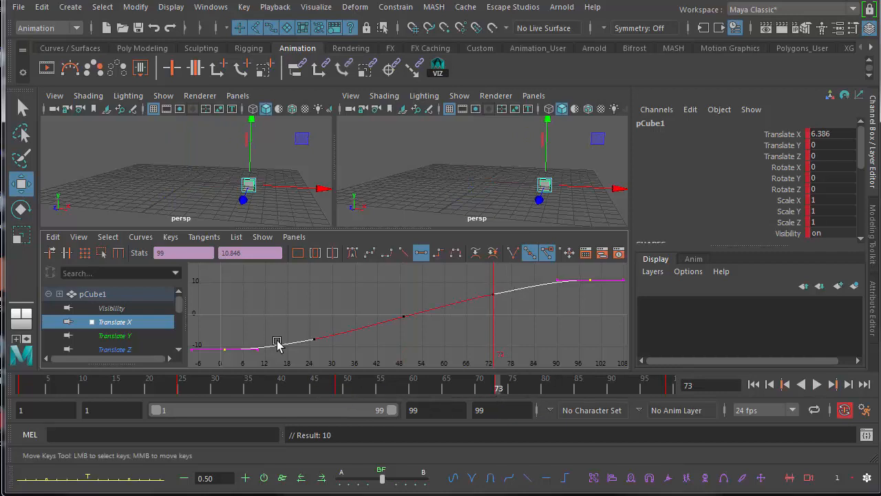
- Move the frame-25 and frame-73 keys up/down to about 0
{"action": "left_click", "coordinate": [182, 389]}
{"action": "mouse_move", "coordinate": [276, 317]}
{"action": "left_mouse_down"}
{"action": "mouse_move", "coordinate": [329, 352]}
{"action": "mouse_move", "coordinate": [298, 342]}
{"action": "left_mouse_up"}
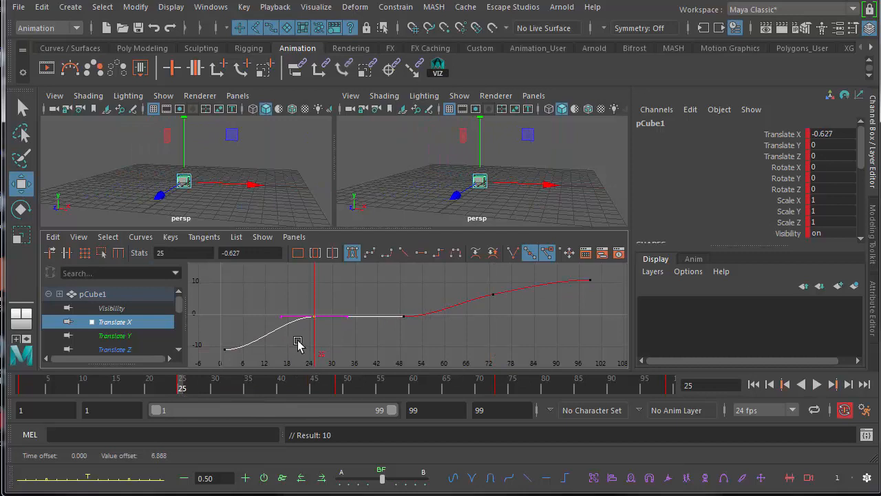
{"action": "left_click", "coordinate": [499, 388]}
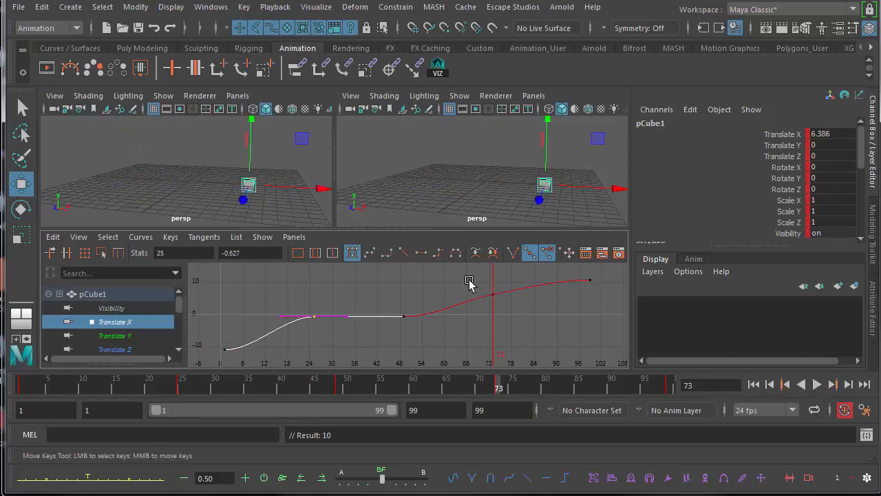
{"action": "left_click", "coordinate": [494, 295]}
{"action": "left_click_drag", "start_coordinate": [502, 306], "coordinate": [494, 337]}
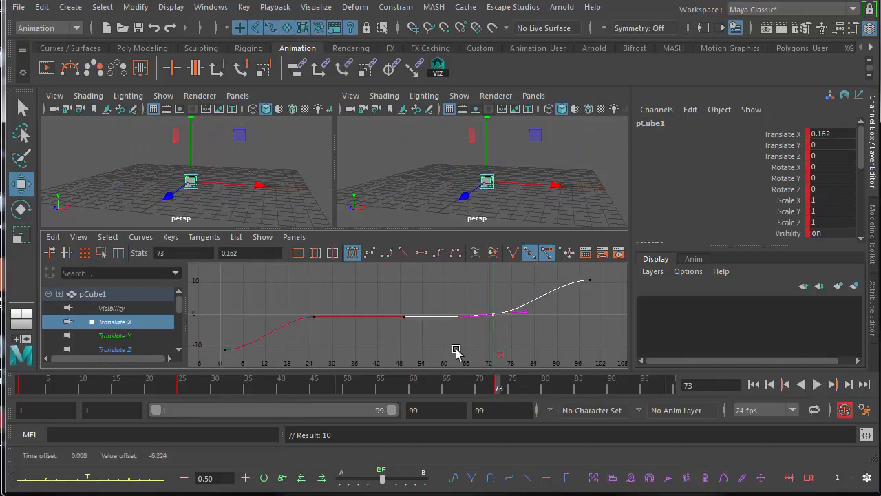
- Lower the frame-49 key to about -10 and scrub through the wave motion
{"action": "left_click_drag", "start_coordinate": [413, 389], "coordinate": [348, 389]}
{"action": "left_click", "coordinate": [404, 316]}
{"action": "left_click_drag", "start_coordinate": [422, 331], "coordinate": [409, 349]}
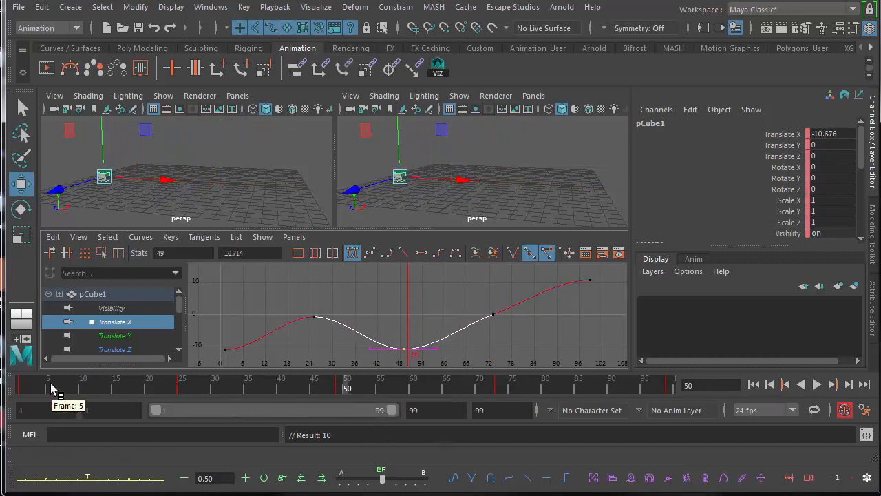
{"action": "left_click", "coordinate": [21, 387]}
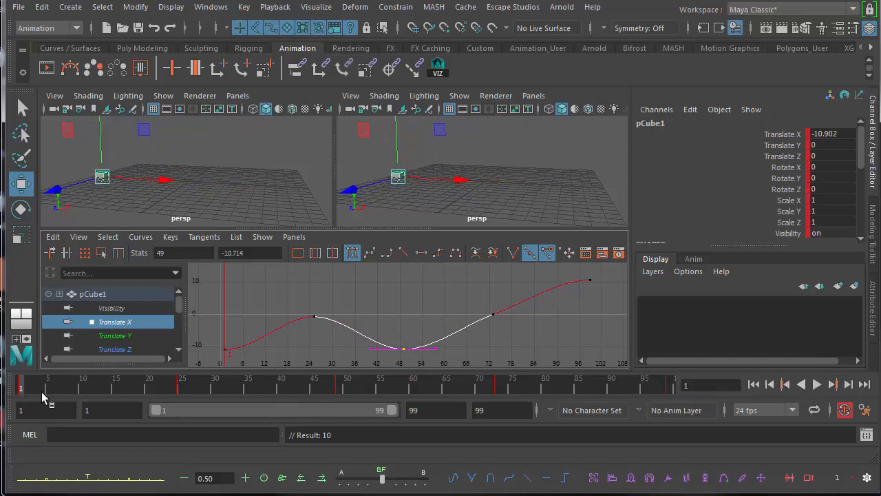
{"action": "left_click_drag", "start_coordinate": [44, 387], "coordinate": [671, 380]}
{"action": "left_click", "coordinate": [817, 384]}
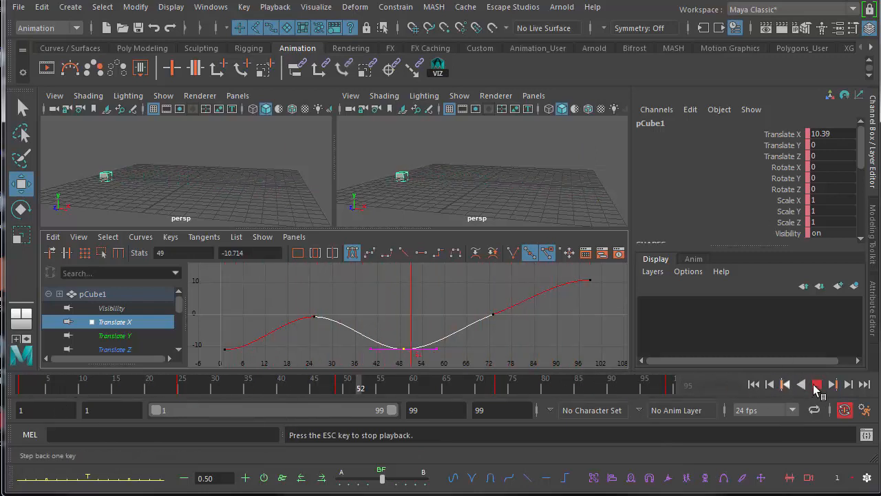
{"action": "left_click", "coordinate": [821, 387]}
{"action": "left_click_drag", "start_coordinate": [48, 388], "coordinate": [181, 389]}
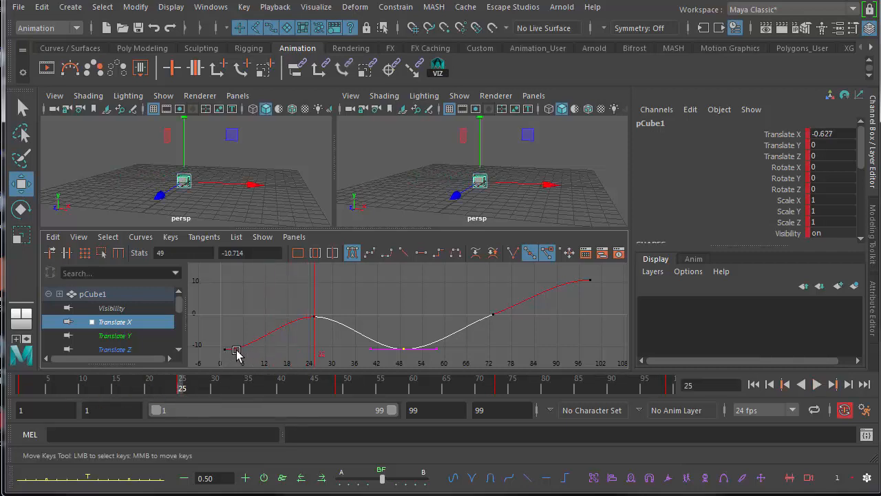
{"action": "left_click_drag", "start_coordinate": [182, 389], "coordinate": [667, 386]}
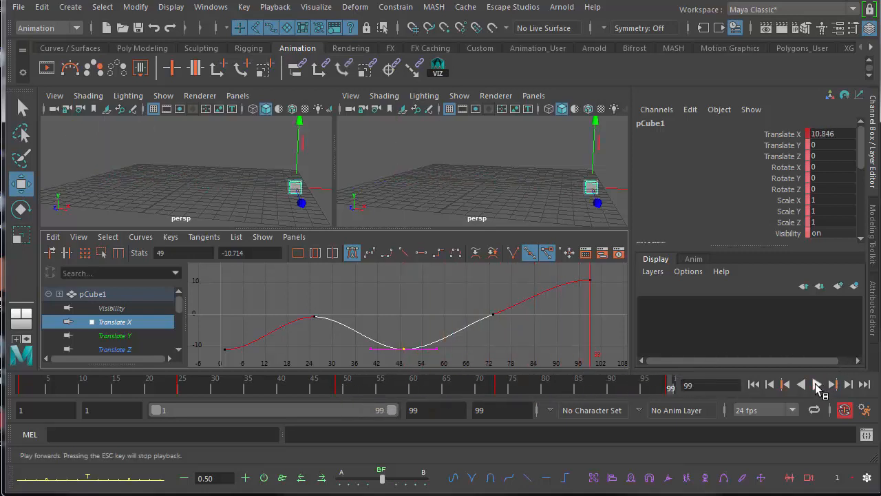
{"action": "left_click", "coordinate": [831, 385]}
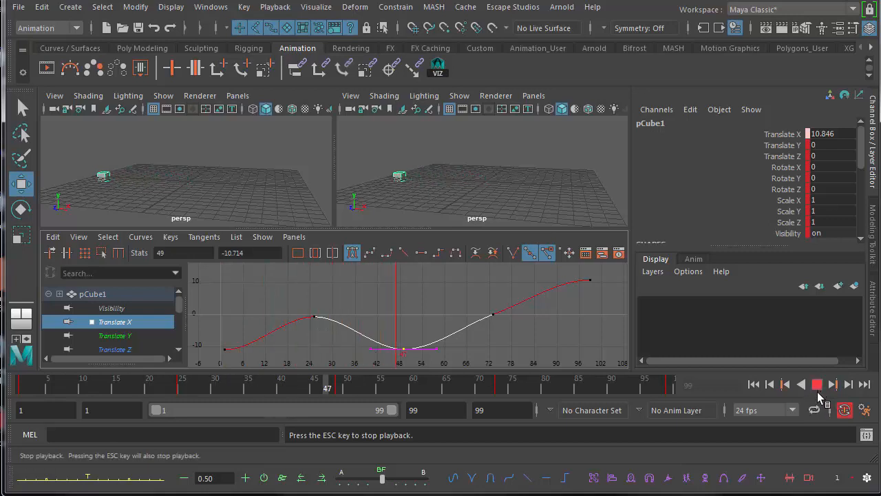
{"action": "left_click", "coordinate": [818, 385]}
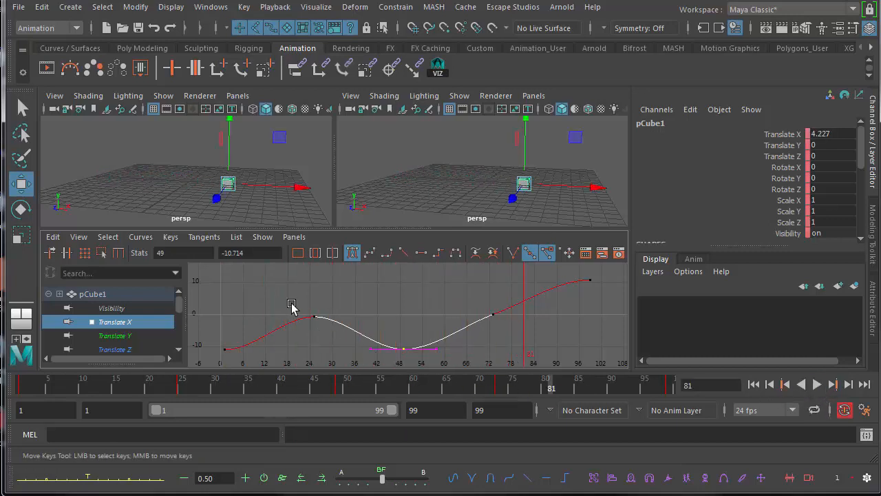
- Delete the three middle keys and select the remaining frame 1 and 99 keys
{"action": "left_click_drag", "start_coordinate": [294, 291], "coordinate": [518, 377]}
{"action": "key", "text": "Delete"}
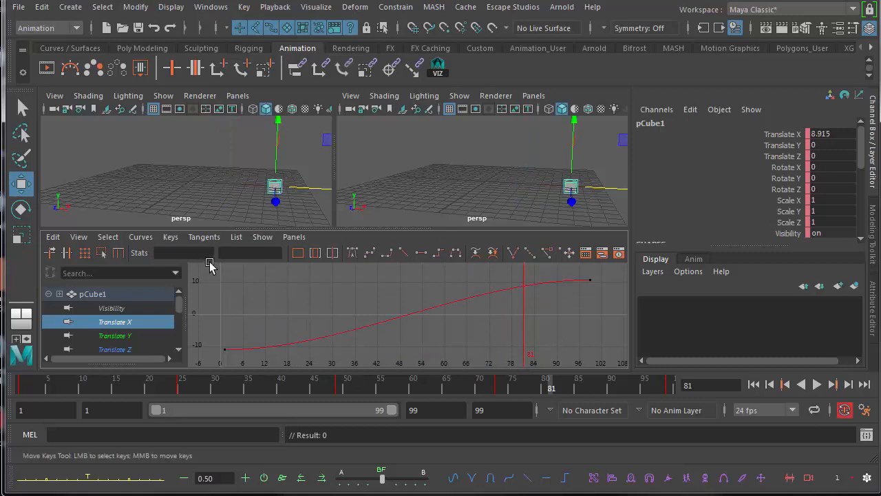
{"action": "left_click_drag", "start_coordinate": [215, 270], "coordinate": [618, 366]}
- Try clamped and linear tangents, then make the Translate X keys stepped
{"action": "left_click", "coordinate": [403, 254]}
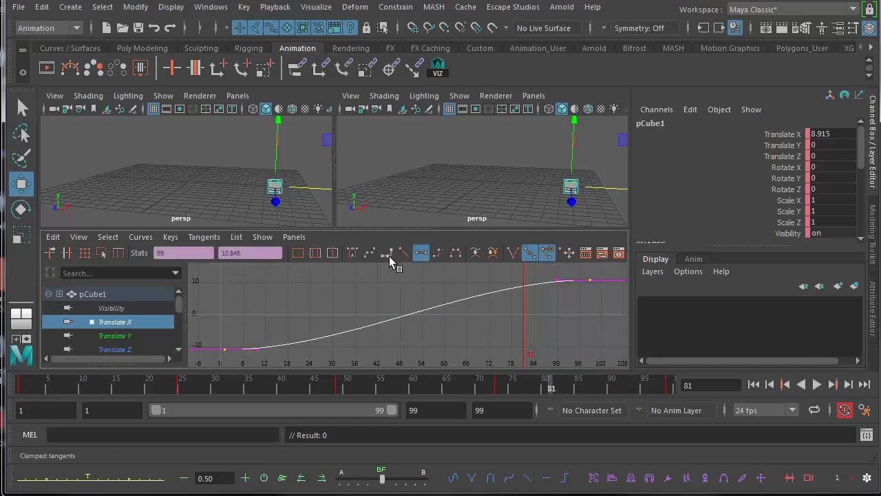
{"action": "left_click", "coordinate": [385, 254]}
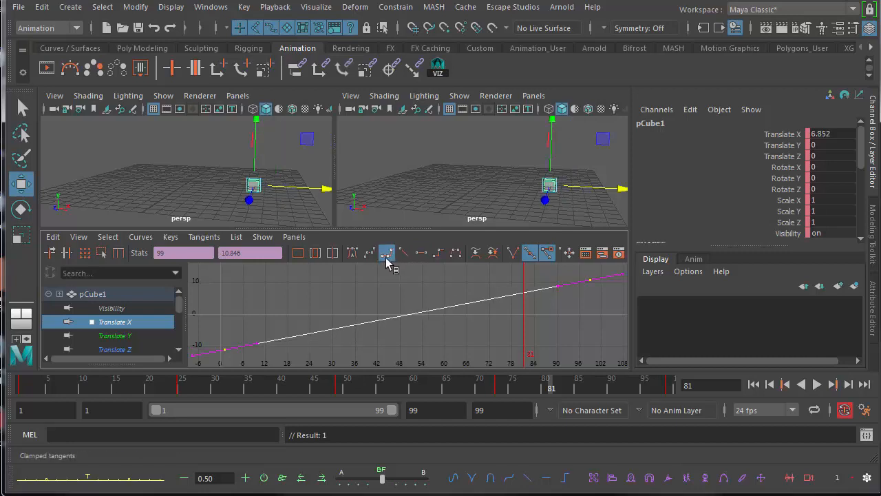
{"action": "left_click", "coordinate": [438, 256]}
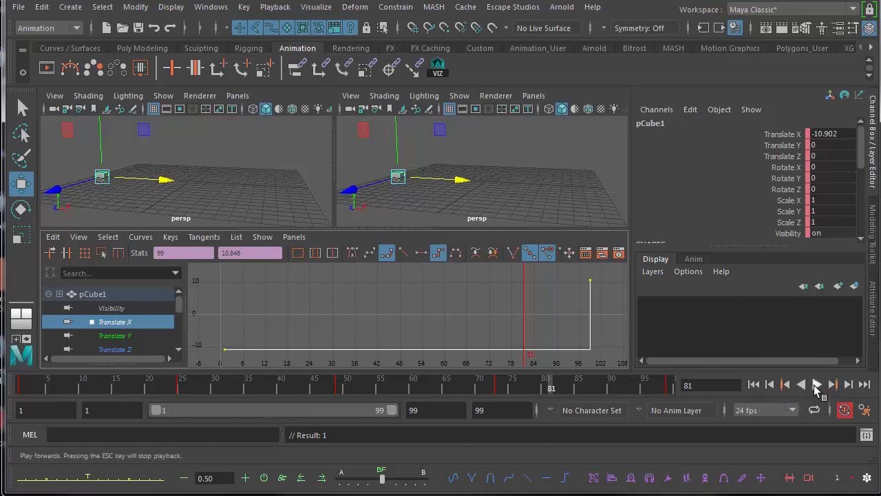
{"action": "left_click", "coordinate": [817, 386]}
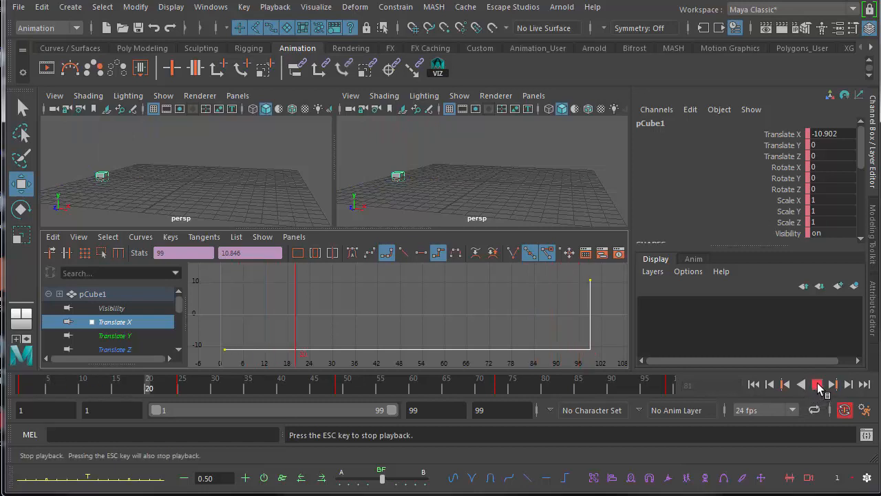
{"action": "left_click_drag", "start_coordinate": [106, 389], "coordinate": [671, 392]}
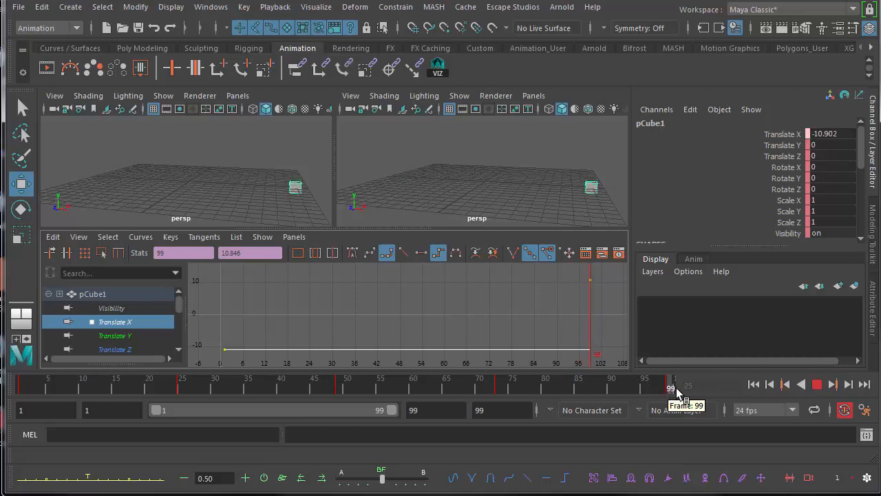
{"action": "left_click_drag", "start_coordinate": [678, 392], "coordinate": [678, 392]}
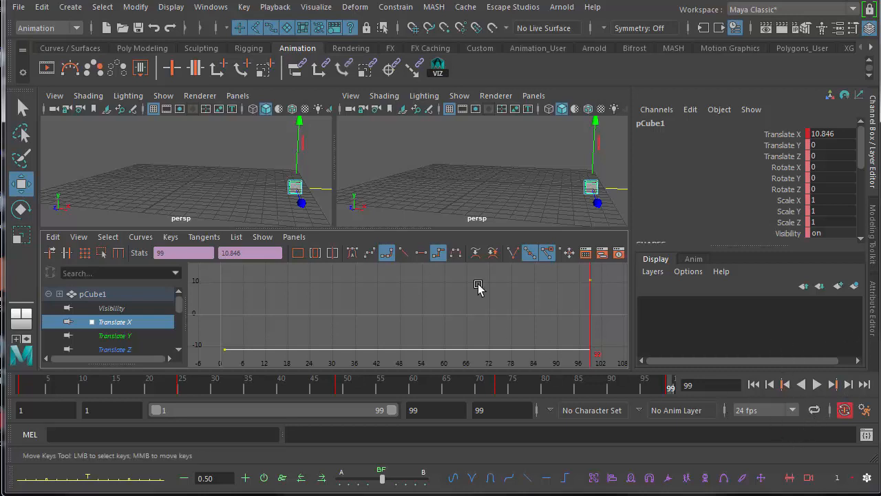
{"action": "left_click", "coordinate": [216, 385]}
{"action": "key", "text": "alt+v"}
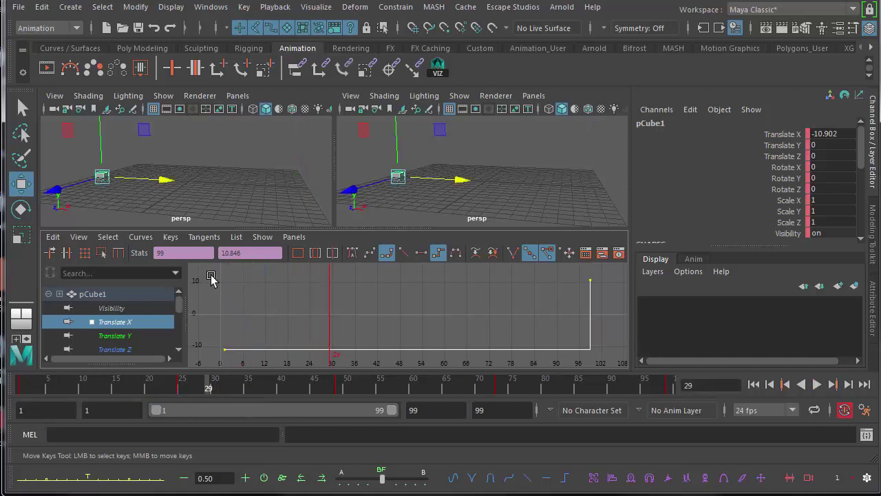
{"action": "left_click_drag", "start_coordinate": [215, 272], "coordinate": [621, 365]}
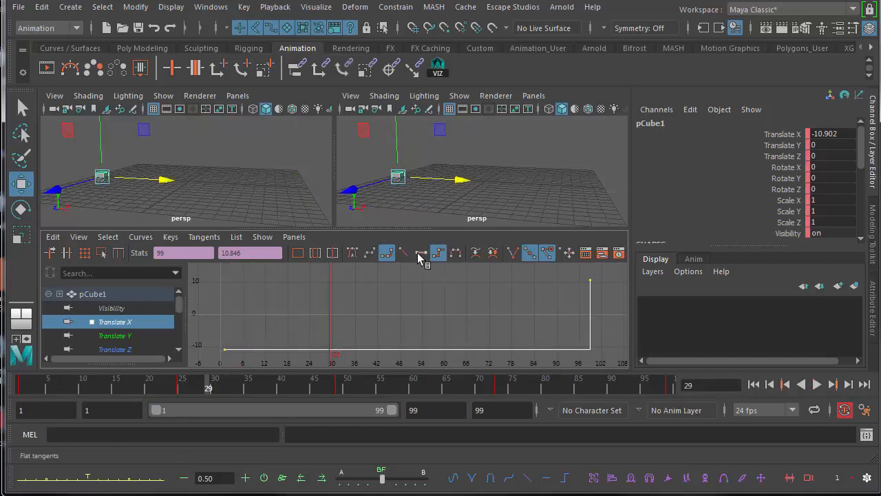
- Apply flat tangents to both keys and play the ease-in/ease-out motion
{"action": "left_click", "coordinate": [421, 253]}
{"action": "left_click", "coordinate": [816, 385]}
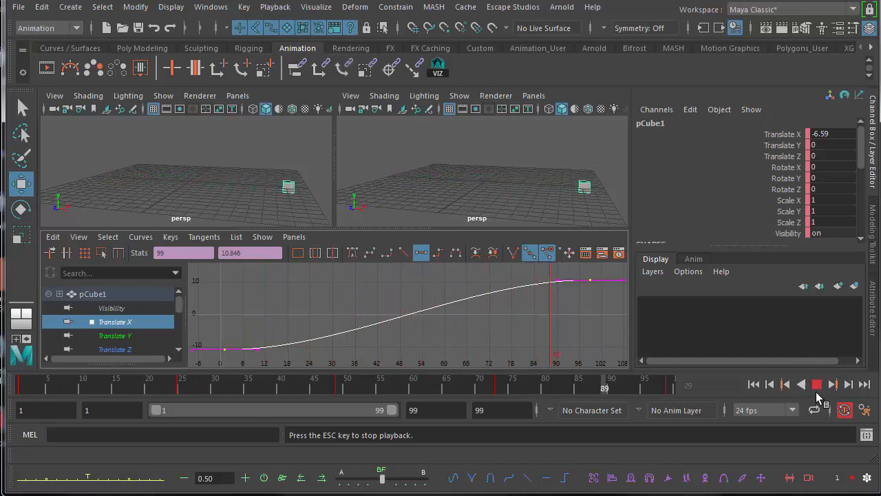
{"action": "left_click", "coordinate": [817, 384]}
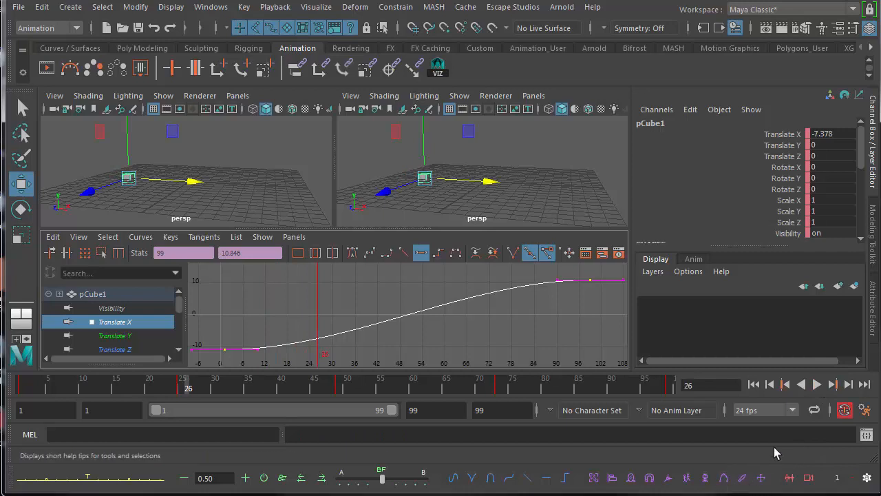
{"action": "left_click", "coordinate": [816, 385]}
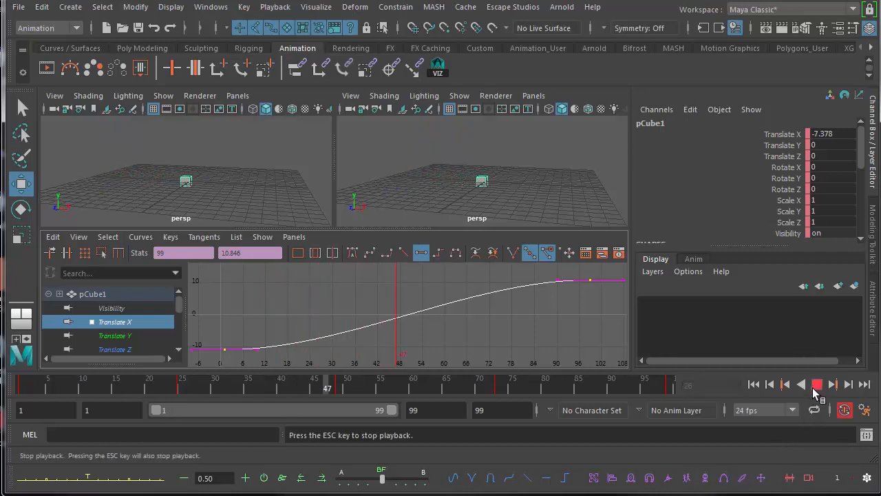
{"action": "left_click", "coordinate": [816, 385]}
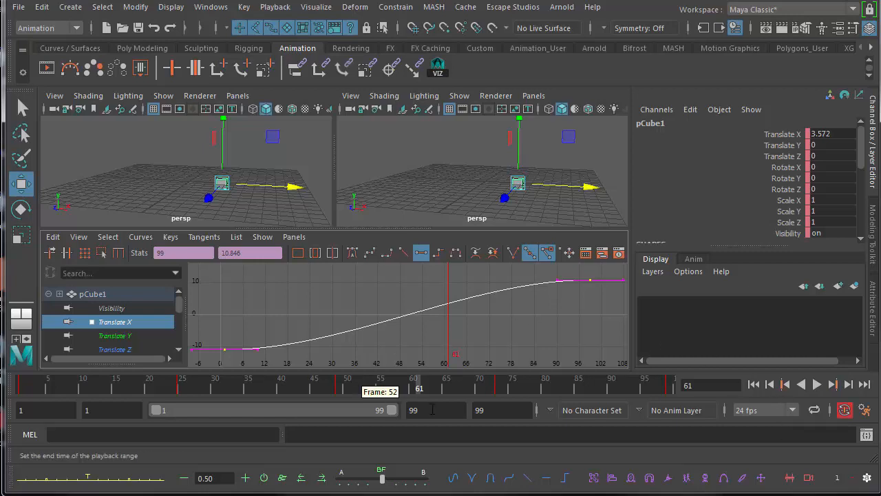
- Nudge the frame-99 key's value down, then undo to restore 10.846
{"action": "mouse_move", "coordinate": [640, 389]}
{"action": "left_click_drag", "start_coordinate": [640, 389], "coordinate": [671, 389]}
{"action": "left_click", "coordinate": [591, 282]}
{"action": "left_click_drag", "start_coordinate": [590, 284], "coordinate": [582, 301]}
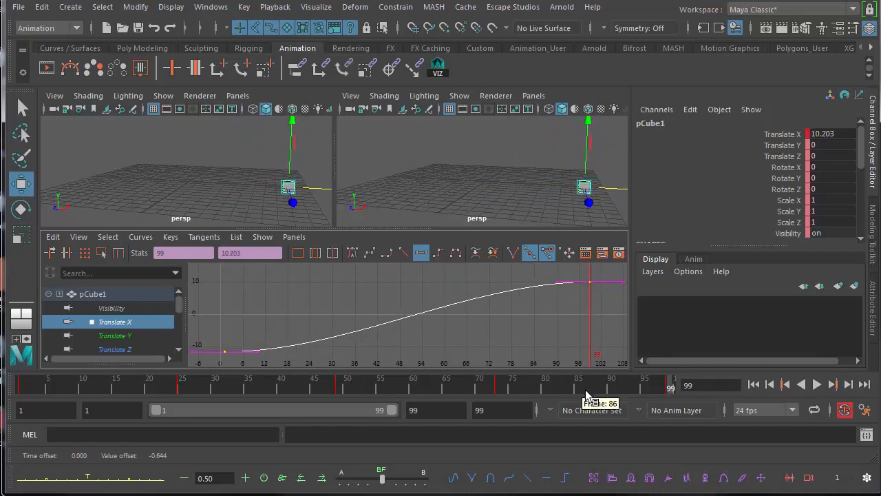
{"action": "key", "text": "ctrl+z"}
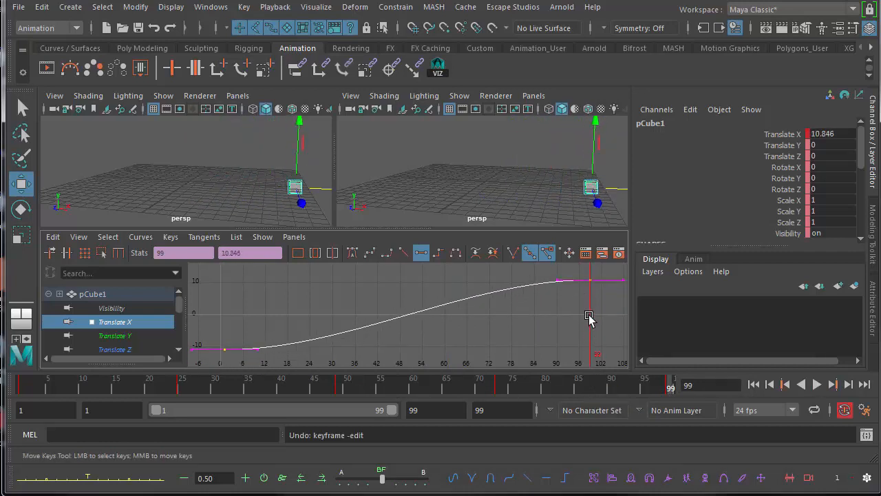